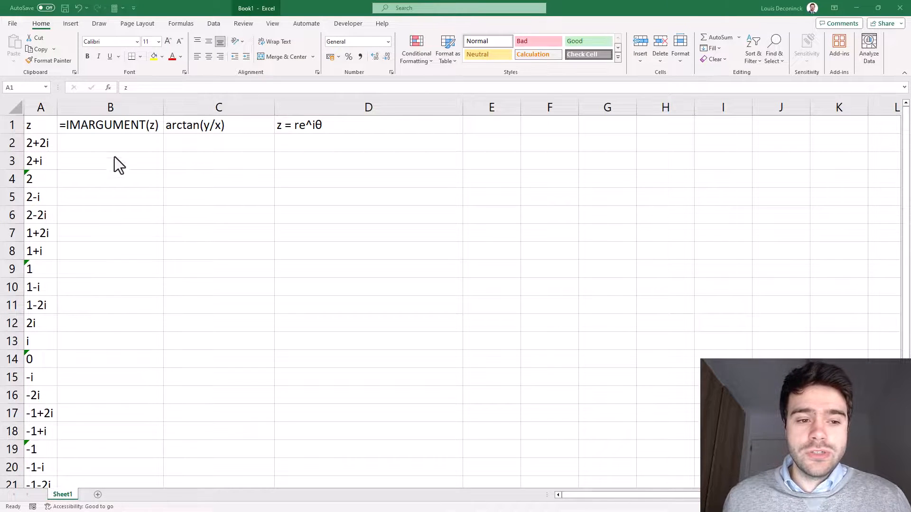
Enter the formula =IMARGUMENT(A2) in cell B2
left_click(113, 144)
type("=IMARG")
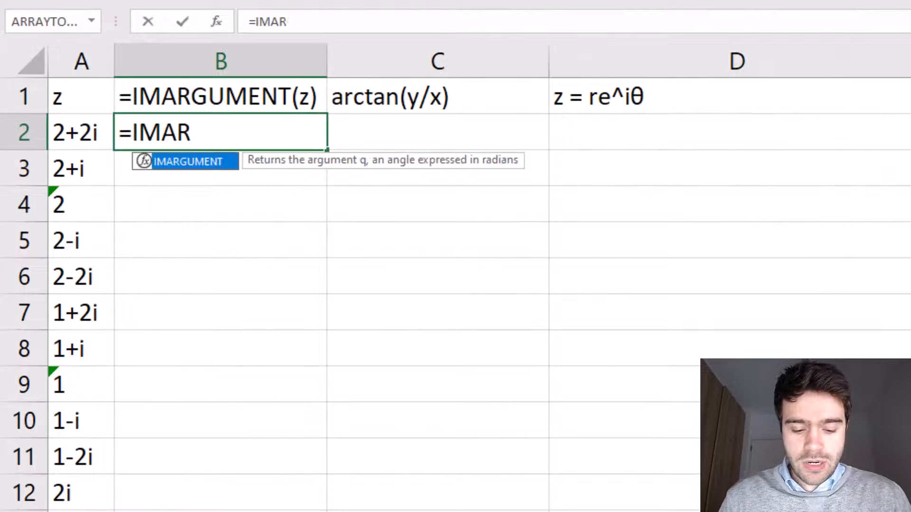
double_click(213, 163)
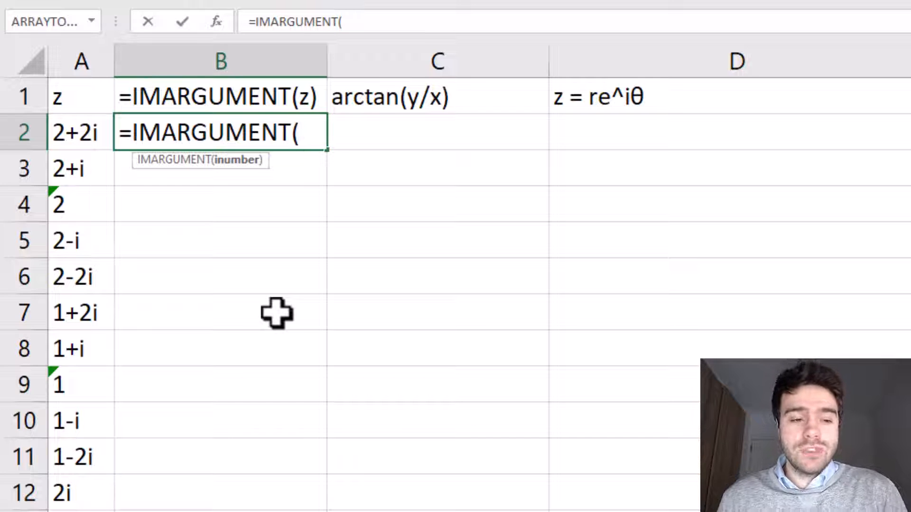
left_click(95, 135)
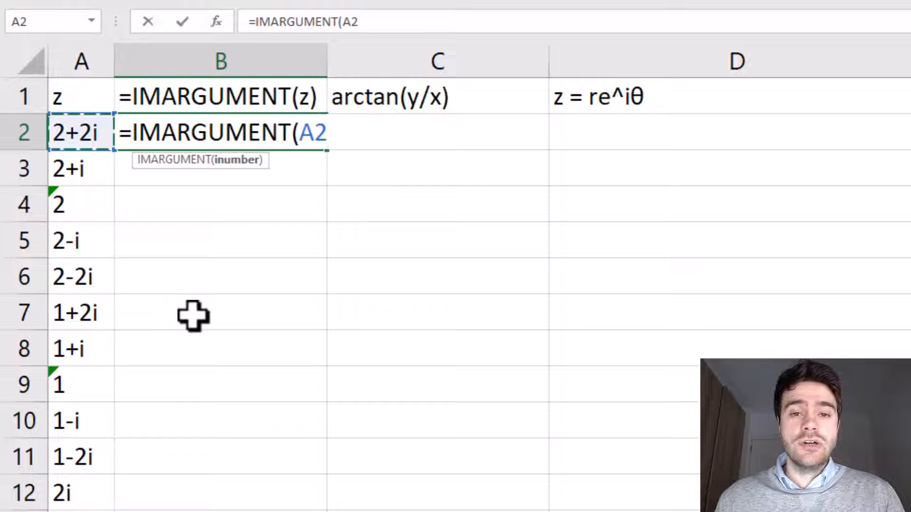
type(")")
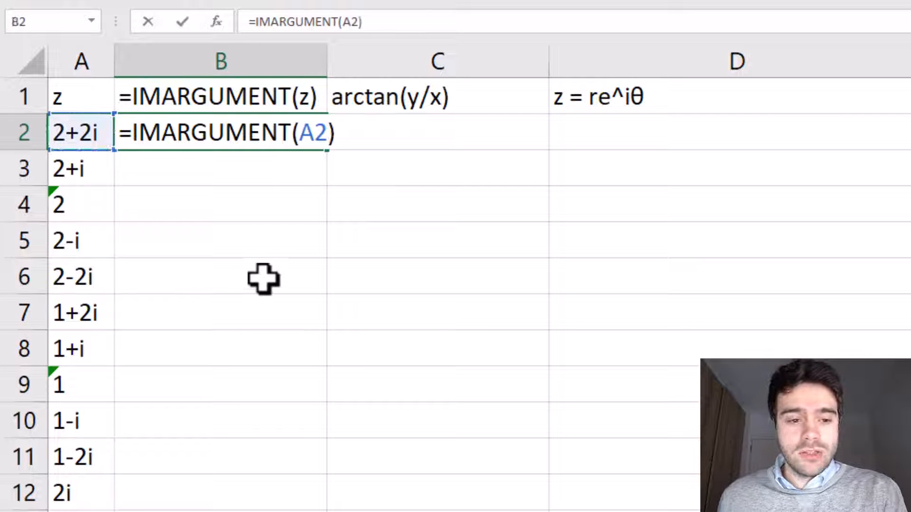
key("Return")
Fill the IMARGUMENT formula from B2 down column B for all listed z values
left_click(319, 132)
double_click(328, 150)
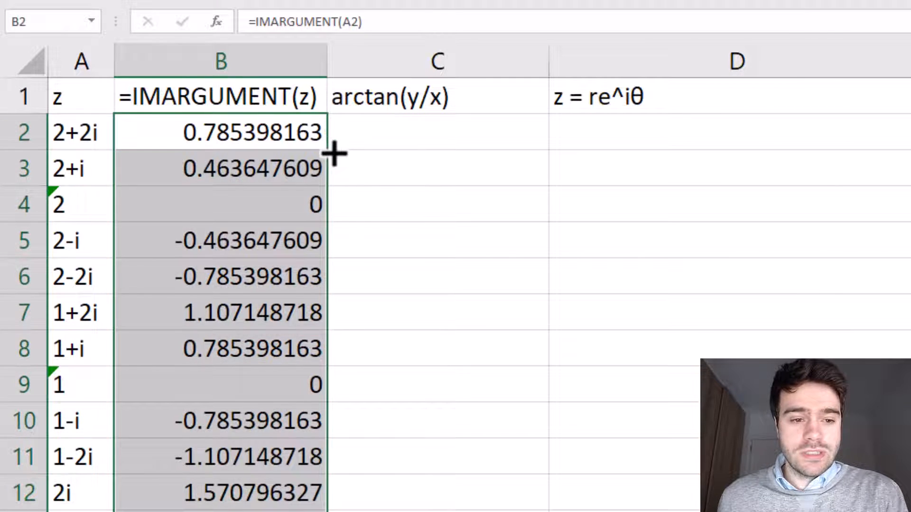
left_click(400, 247)
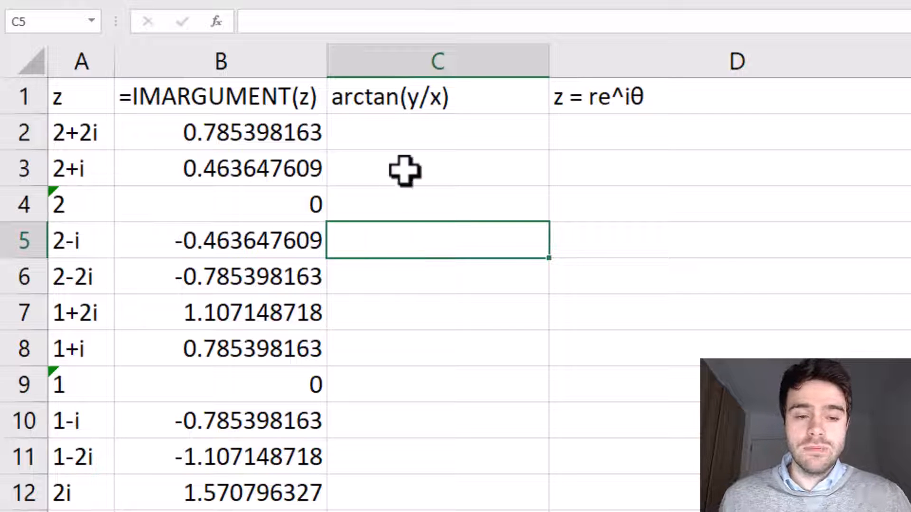
Begin an ATAN2 formula in cell C2 with IMREAL(A2) as the x argument
left_click(411, 143)
type("=")
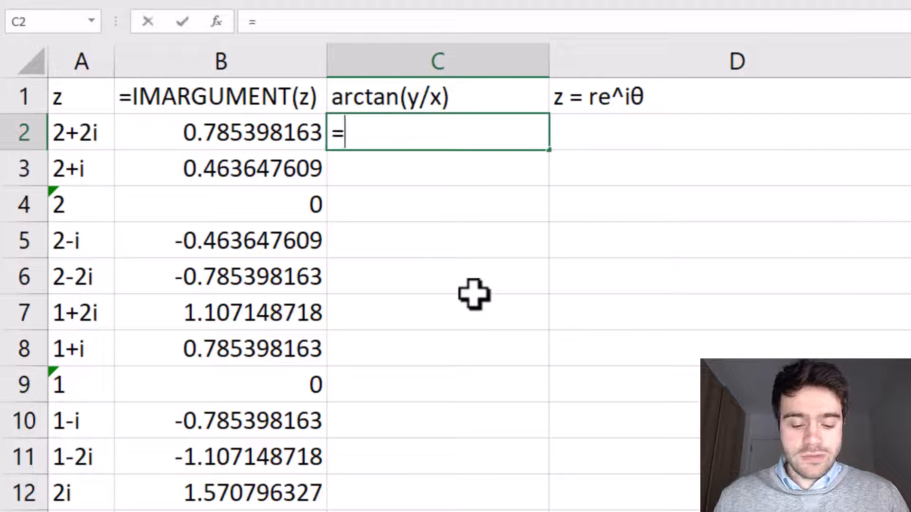
type("atan2")
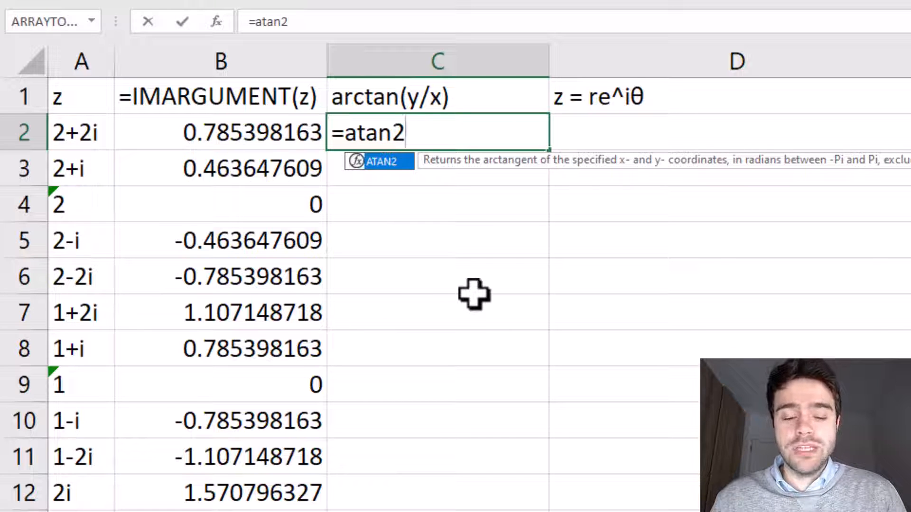
type("(")
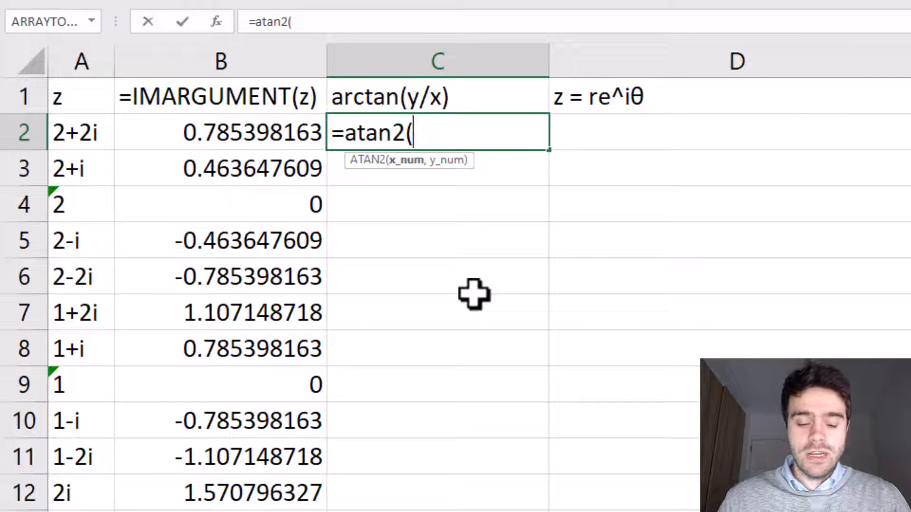
type("imreal(")
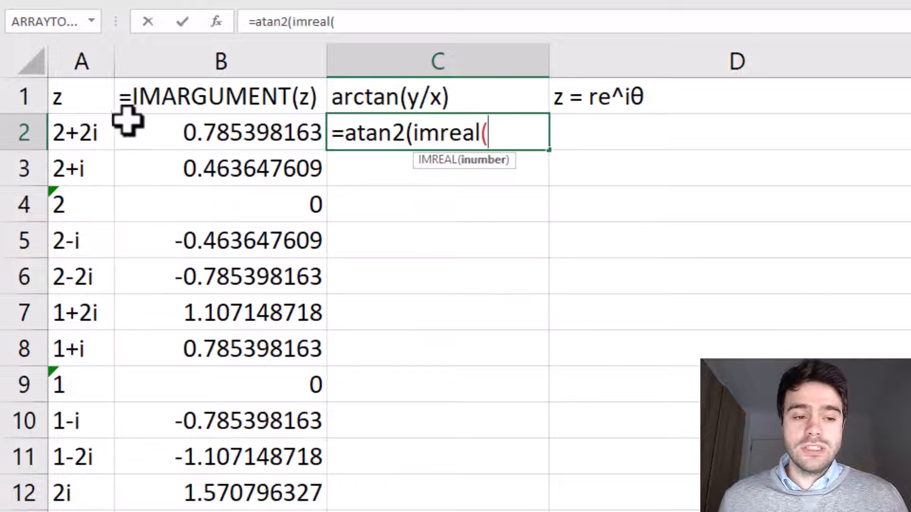
left_click(90, 131)
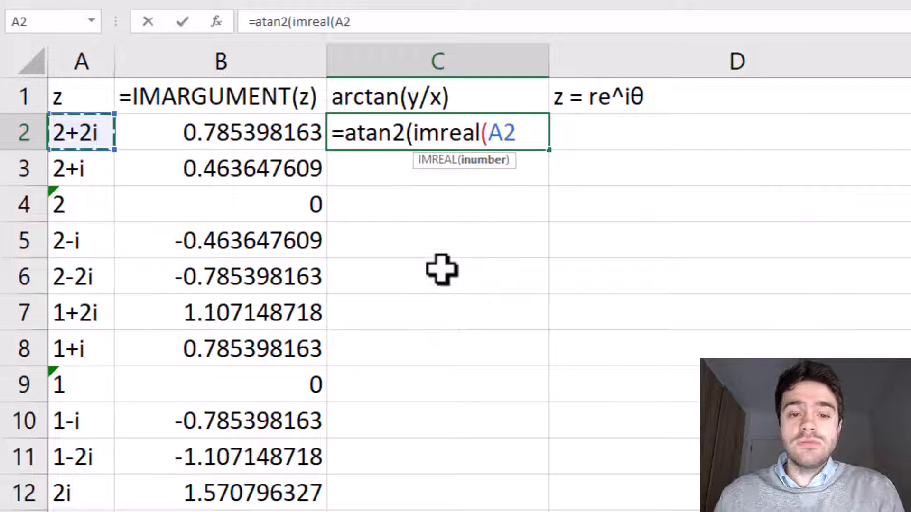
type(")")
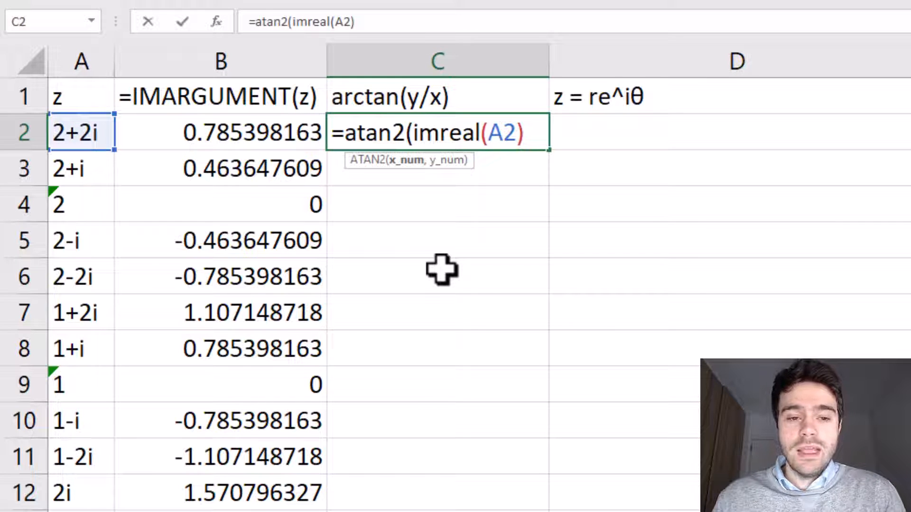
type(",")
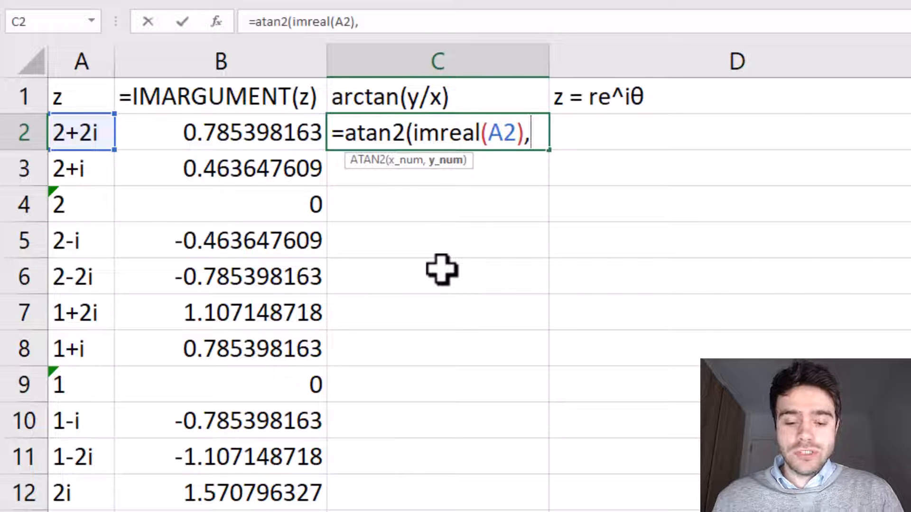
type("imagin")
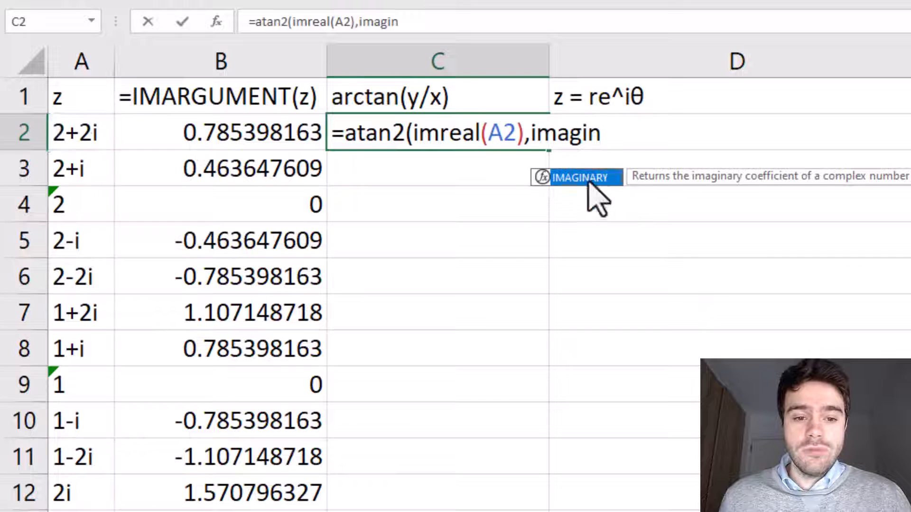
Complete the ATAN2 formula in C2 with IMAGINARY(A2) as the y argument
double_click(588, 180)
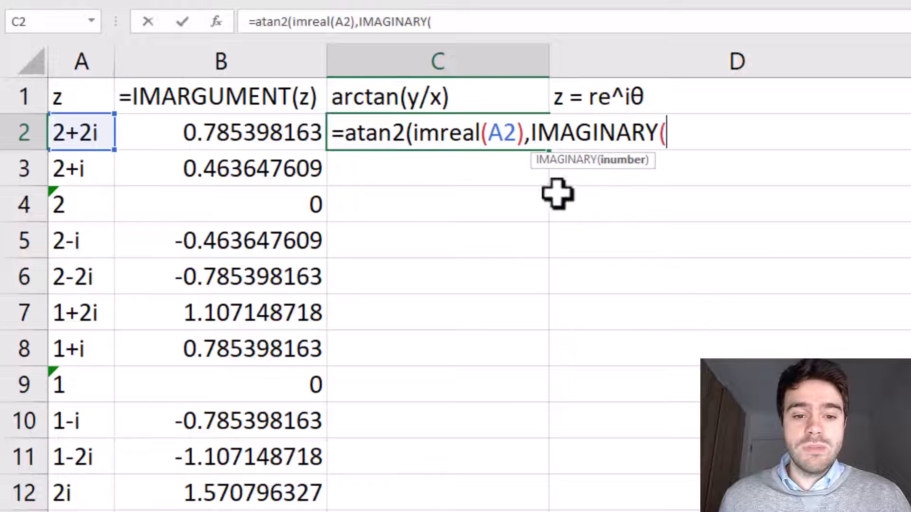
left_click(110, 137)
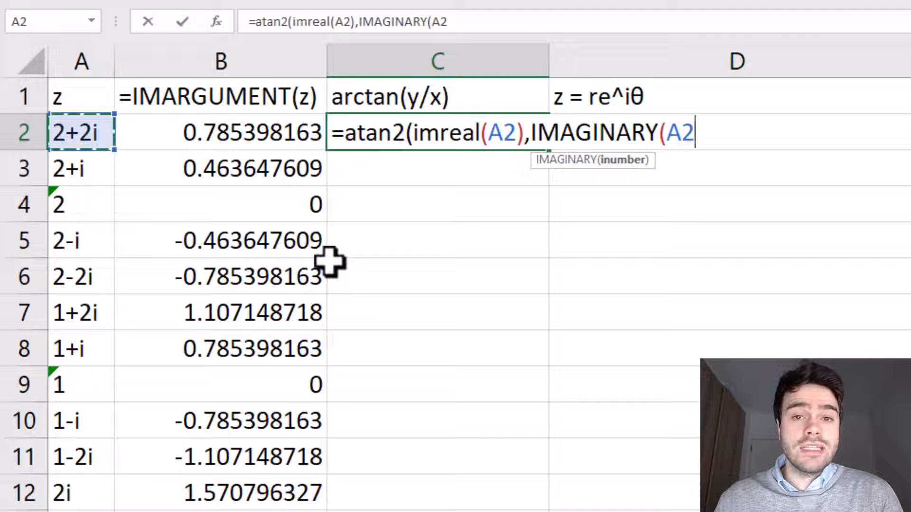
type("))")
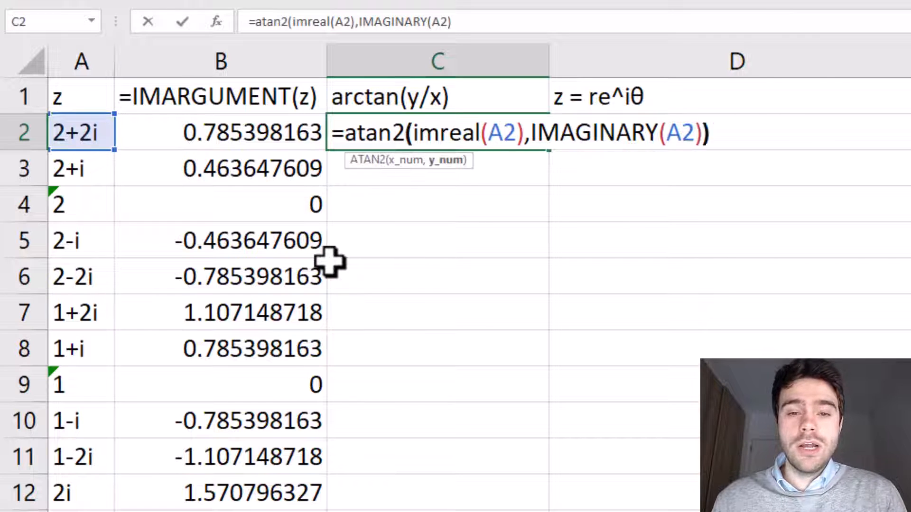
key("Return")
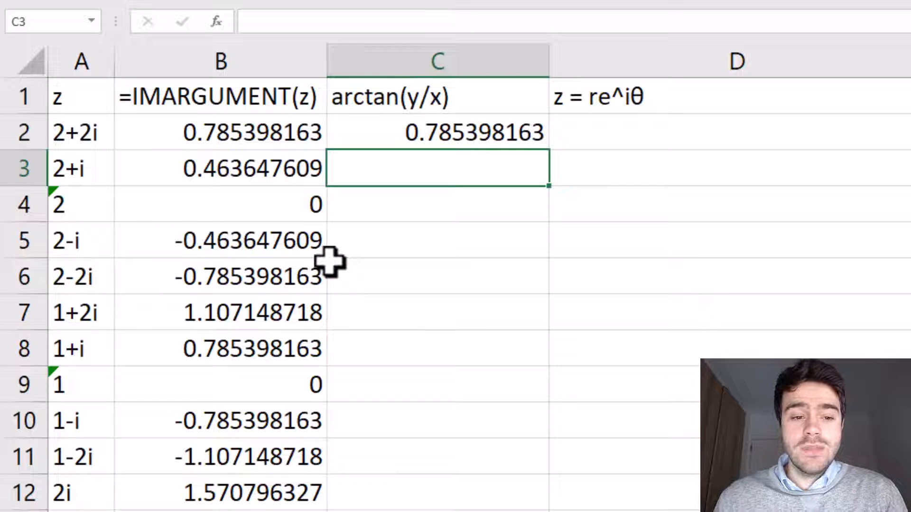
Fill the ATAN2 formula from C2 down column C for all listed z values
left_click(518, 142)
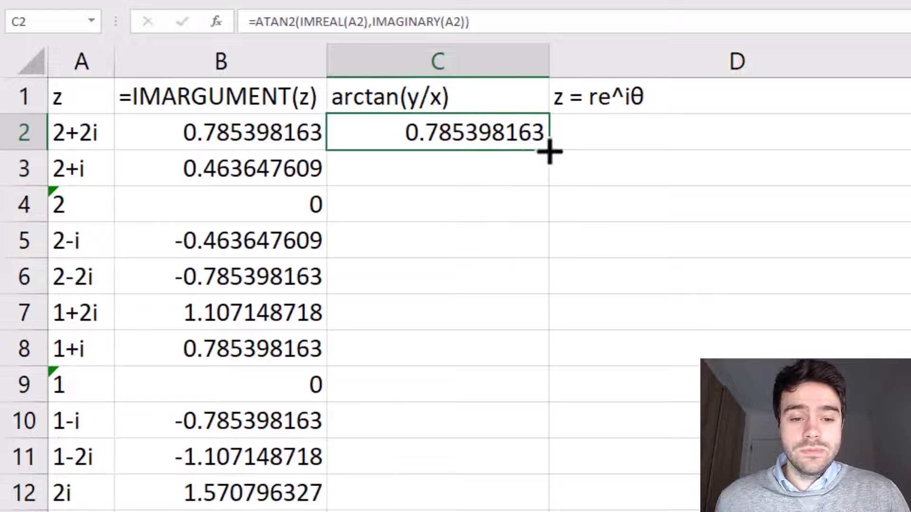
double_click(549, 150)
left_click(558, 323)
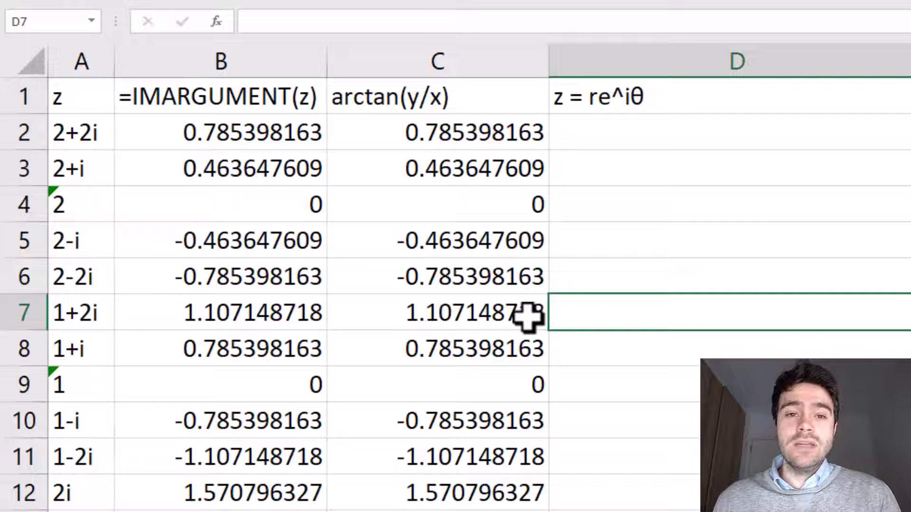
Write =IMPRODUCT("i",B2) in cell D2 to multiply i by the argument, keeping the formula open for editing
left_click(617, 137)
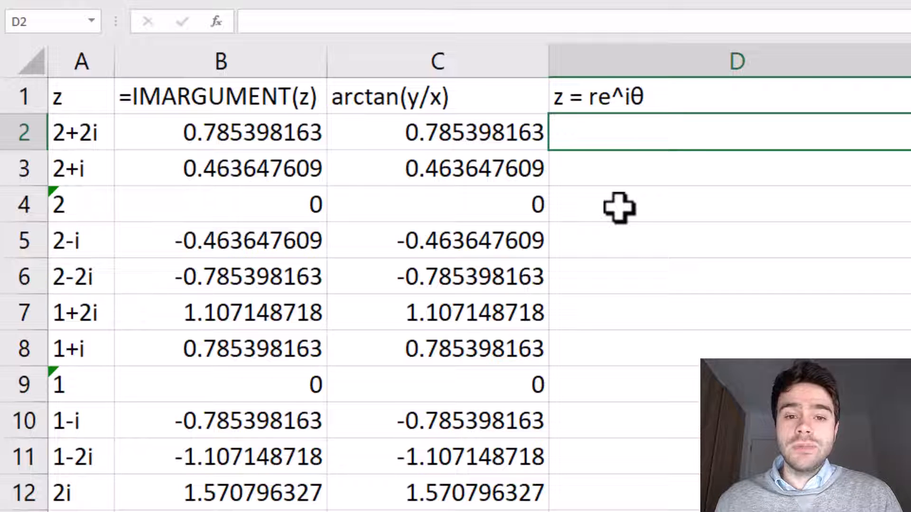
type("=IMP")
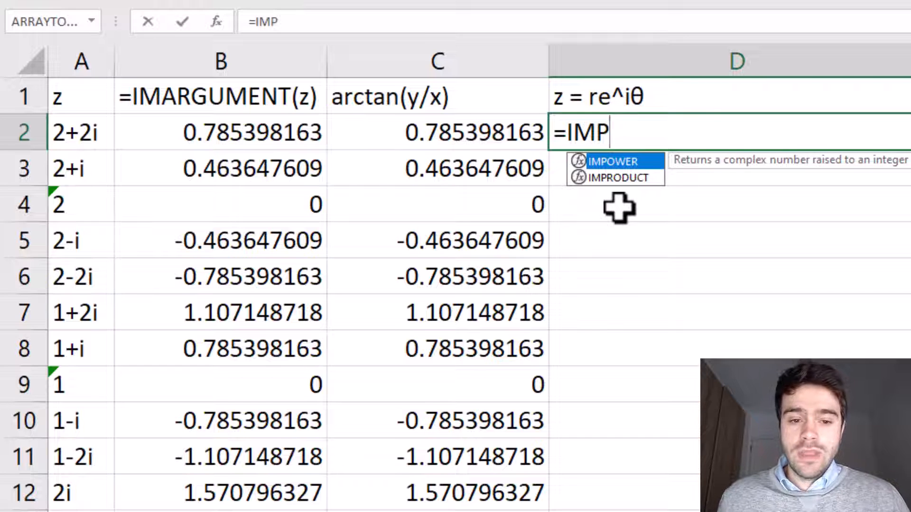
double_click(626, 179)
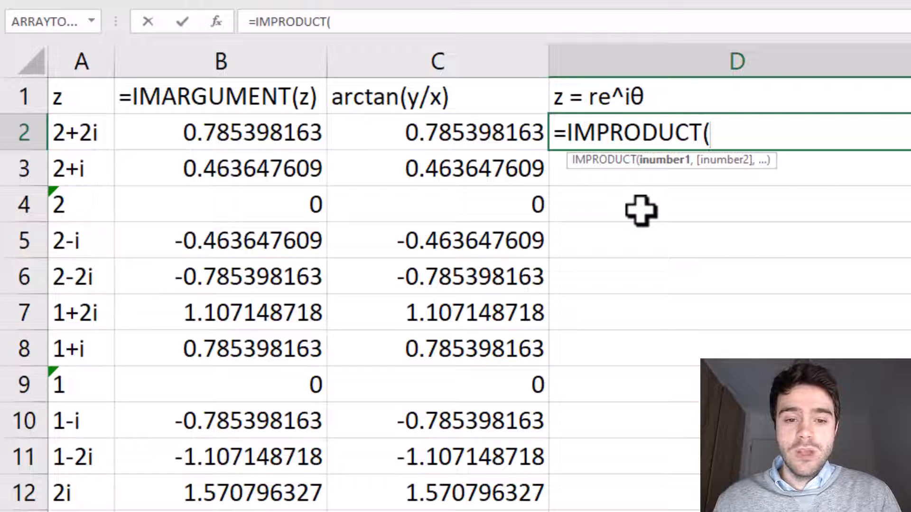
type("\"i\"")
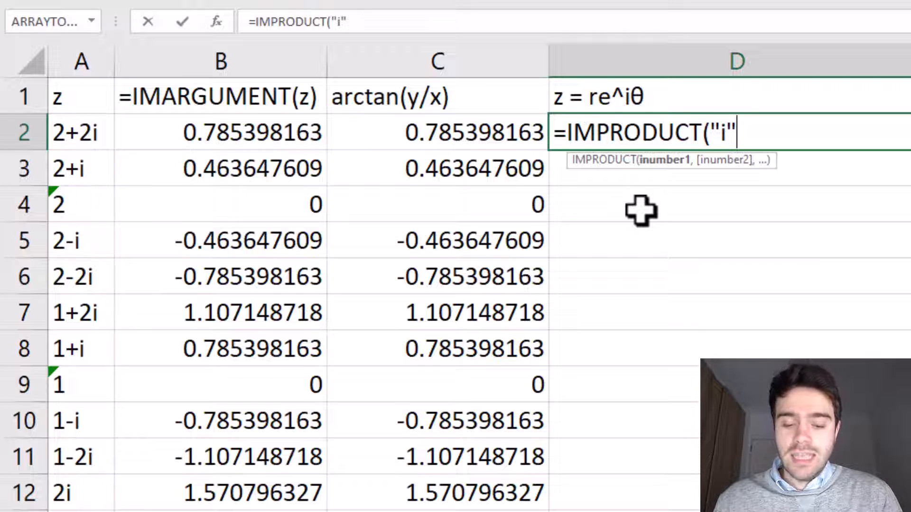
type(",")
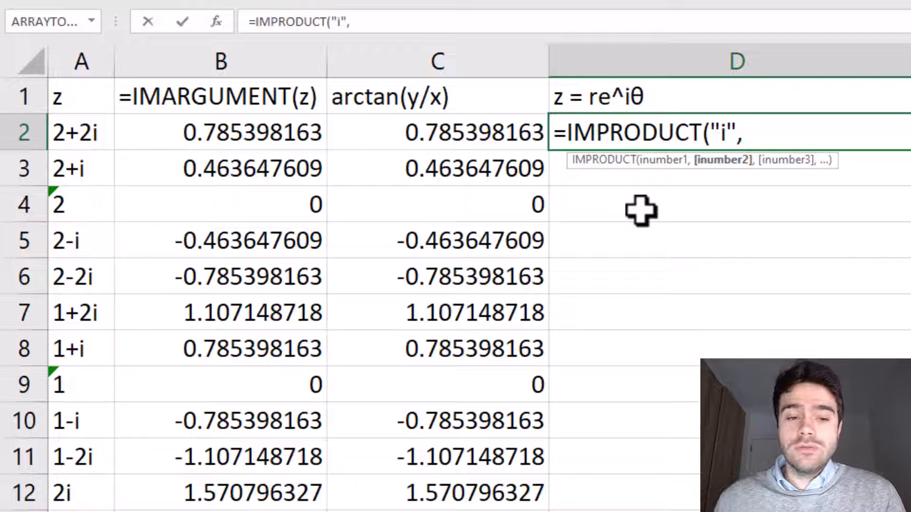
left_click(300, 138)
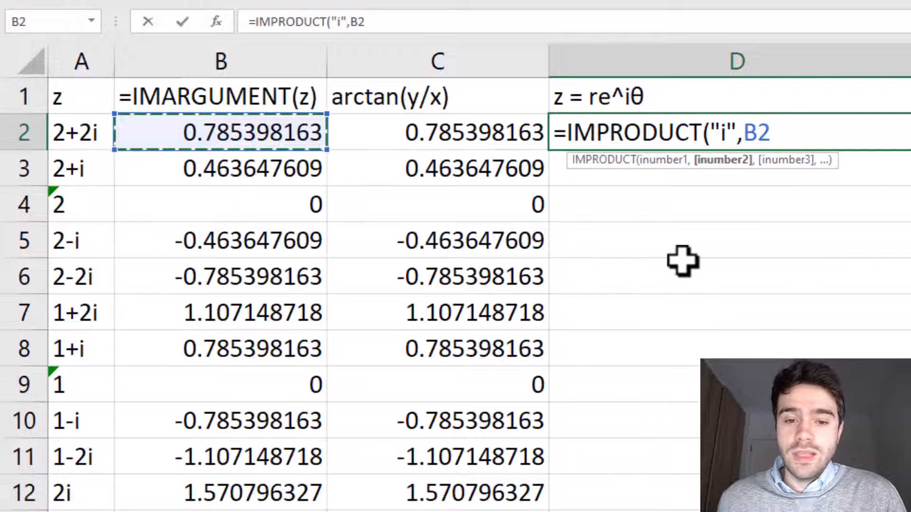
type(")")
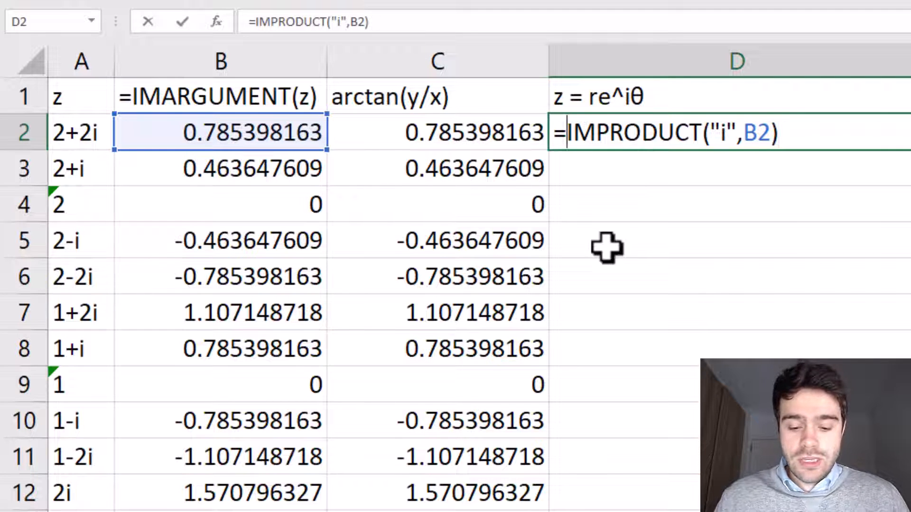
Wrap the product in D2 in IMEXP so the formula reads =IMEXP(IMPRODUCT("i",B2))
type("IMEXP(")
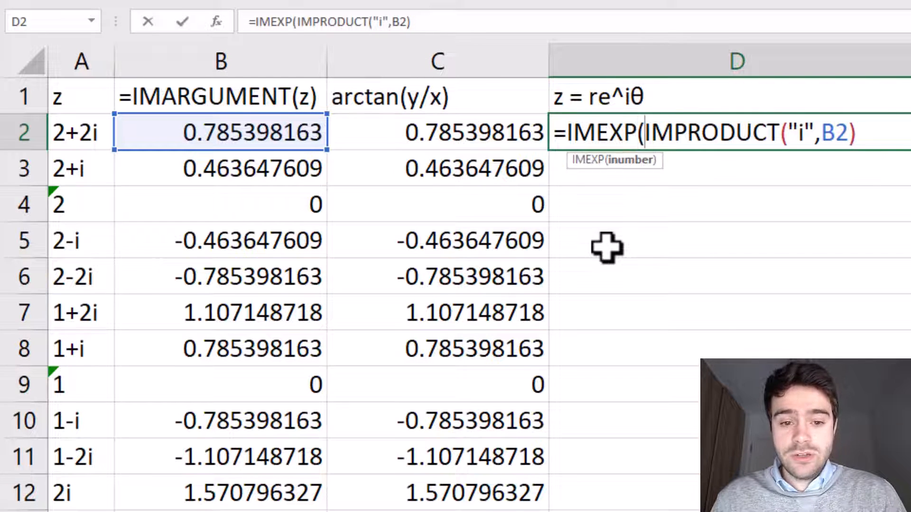
key("BackSpace")
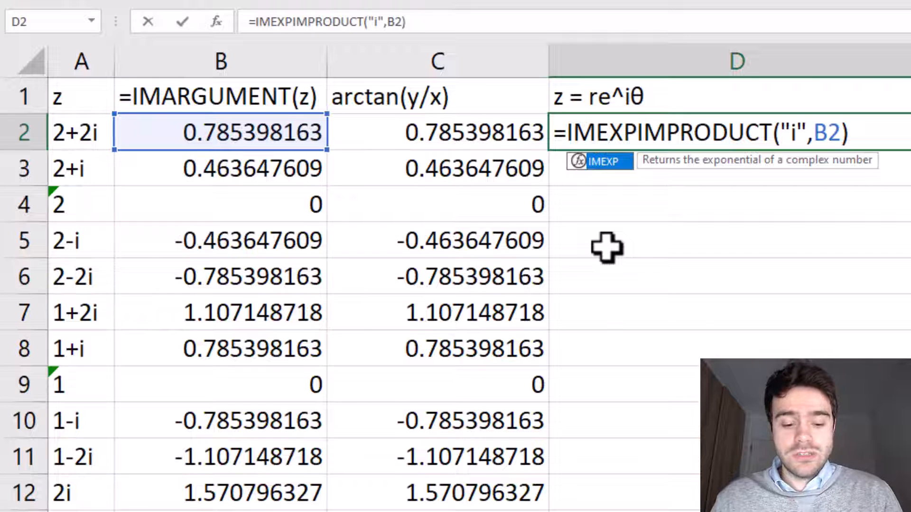
type("(")
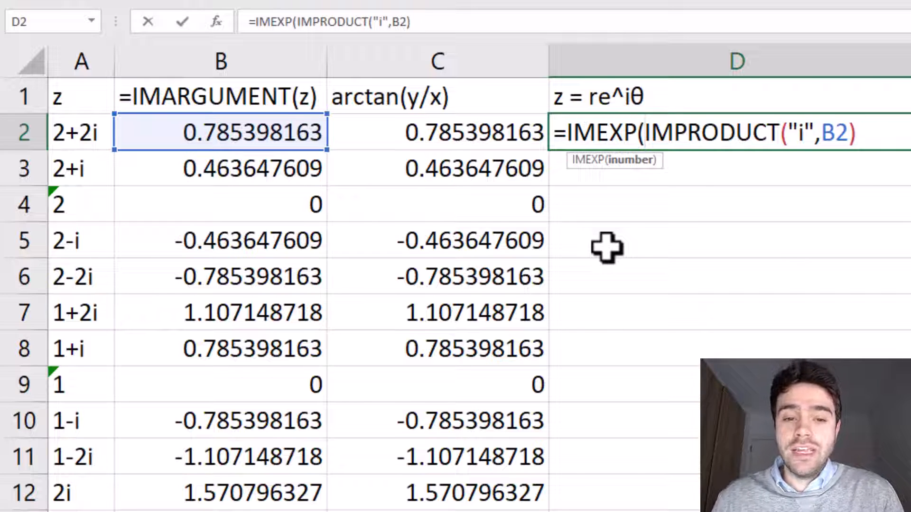
left_click(861, 138)
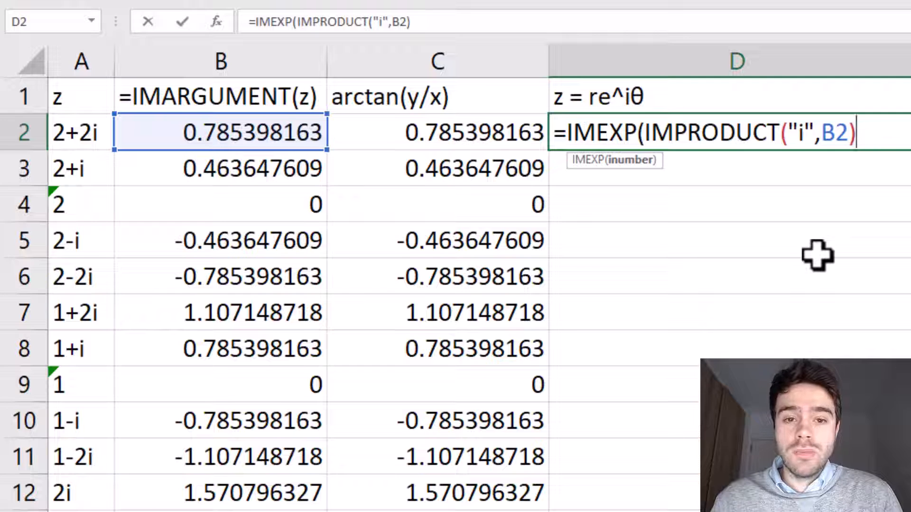
type(")")
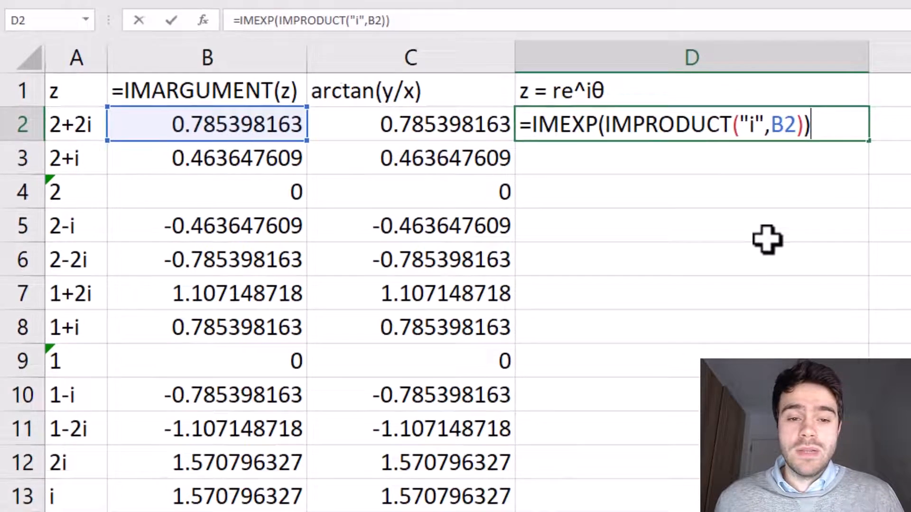
Wrap the IMEXP expression in D2 in an outer IMPRODUCT as its second argument, leaving the first argument empty and closing the parenthesis
left_click(531, 124)
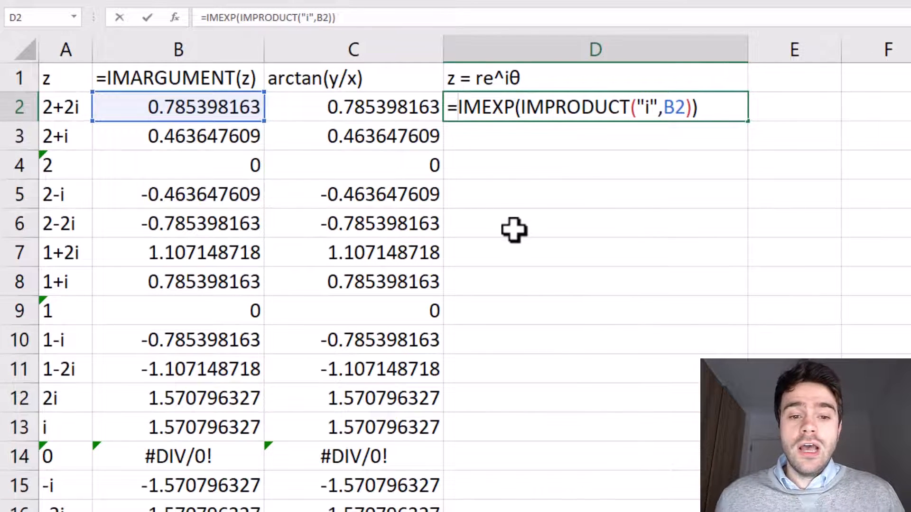
type("IMPRO")
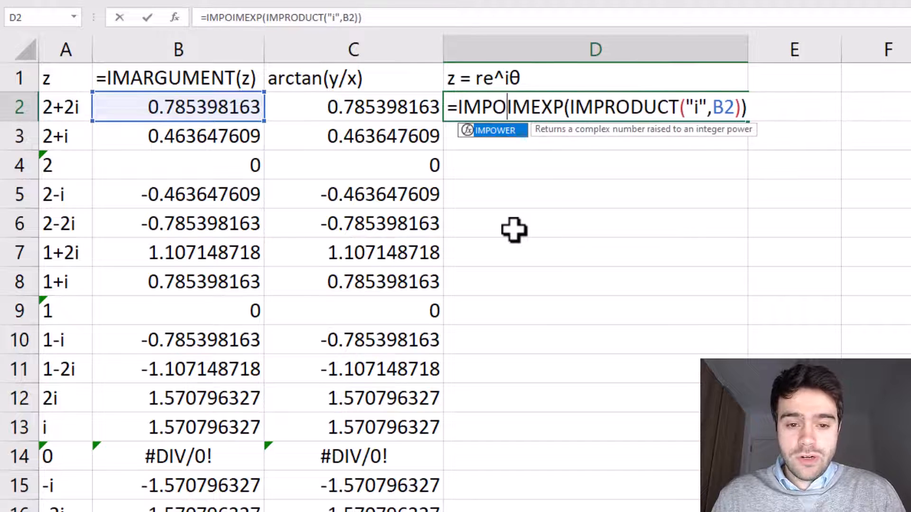
key("BackSpace")
type("R")
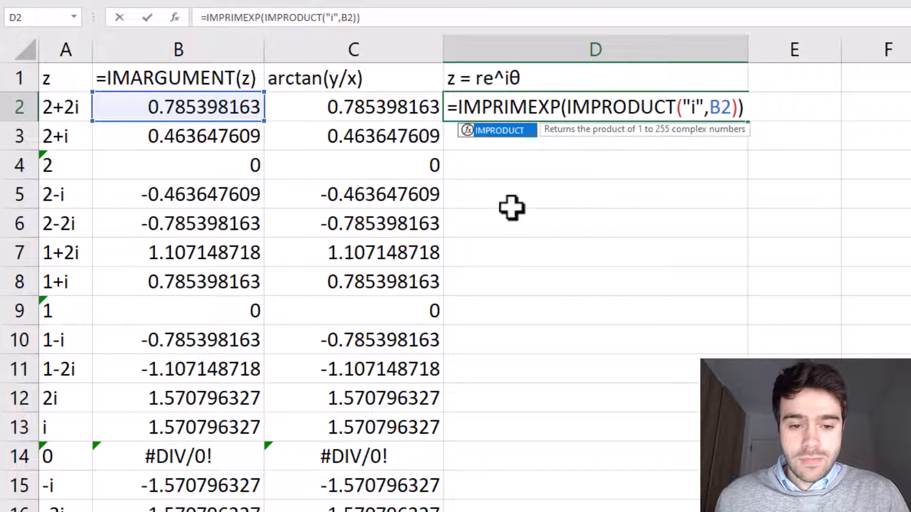
double_click(511, 132)
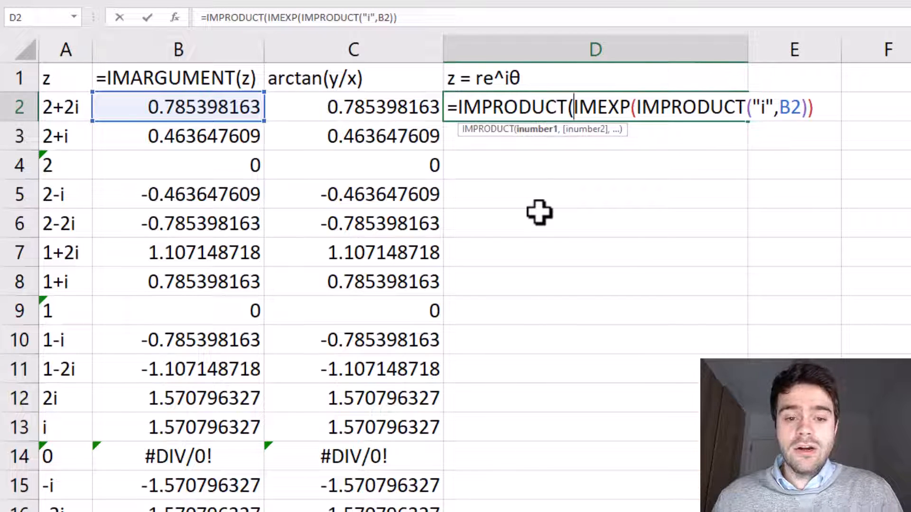
type(",")
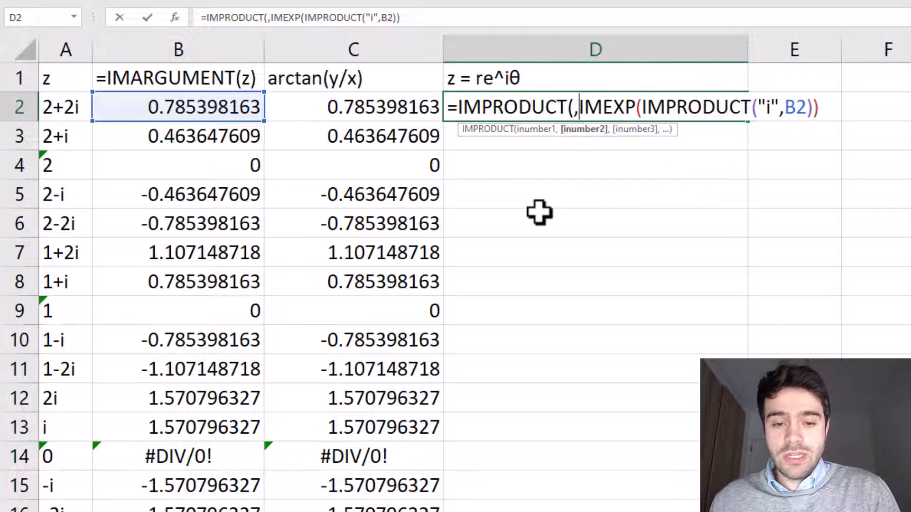
left_click(574, 106)
left_click(823, 106)
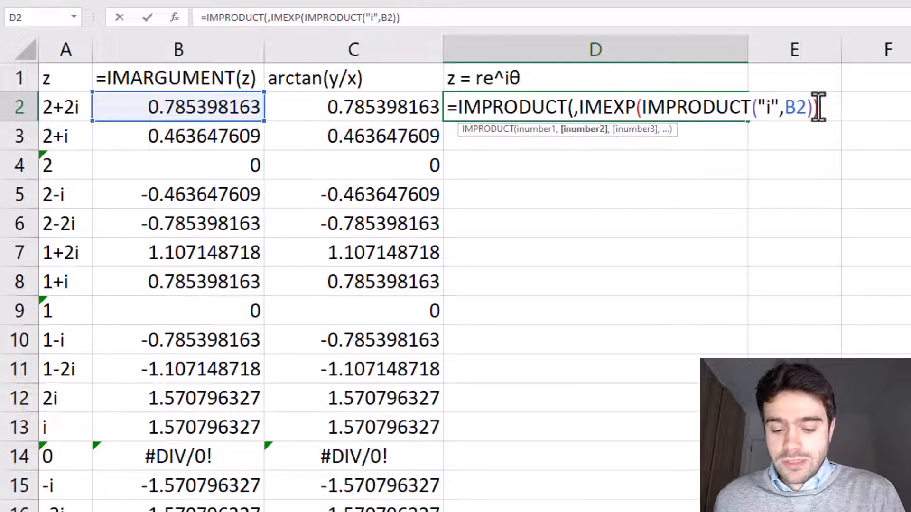
type(")")
Insert IMABS(A2) as the outer IMPRODUCT's first argument in D2 and commit =IMPRODUCT(IMABS(A2),IMEXP(IMPRODUCT("i",B2)))
left_click(573, 107)
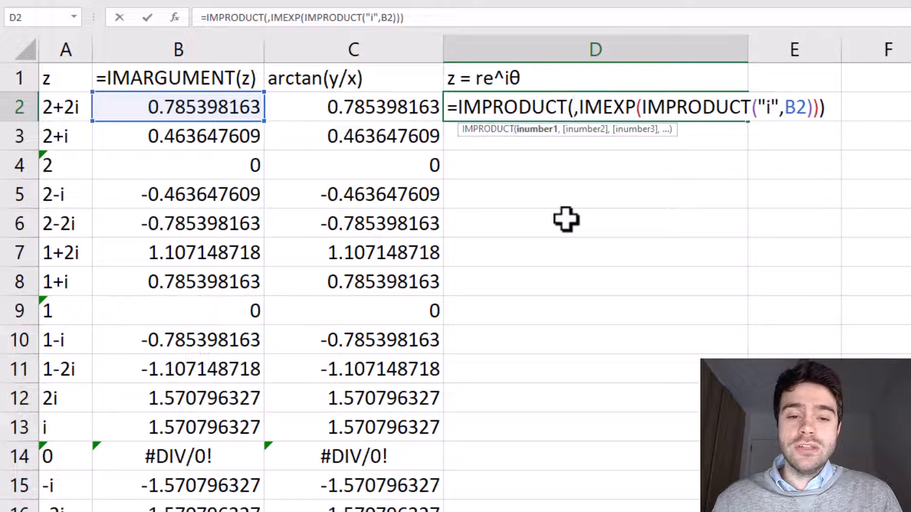
type("IMABS")
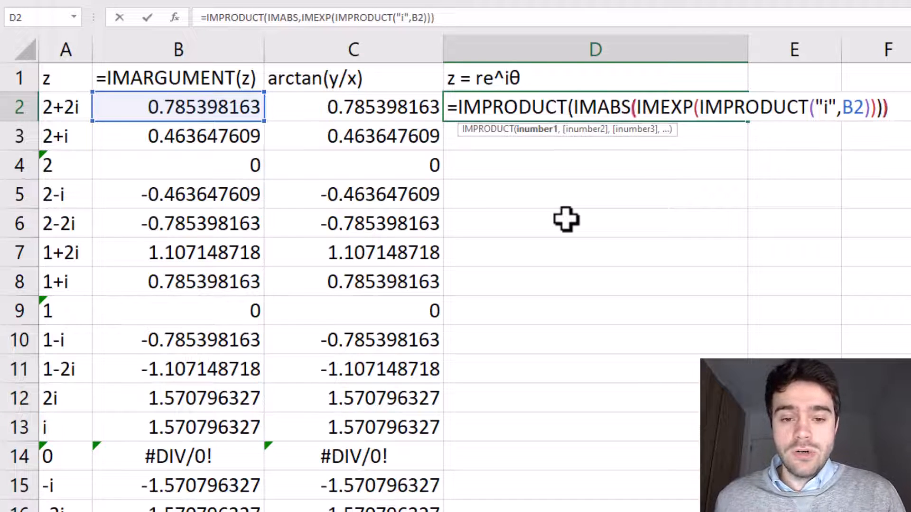
type("(")
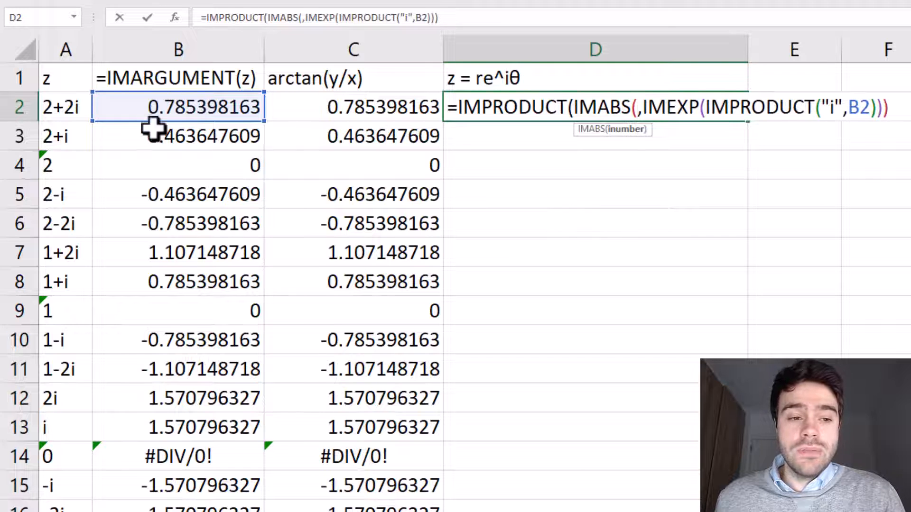
left_click(62, 107)
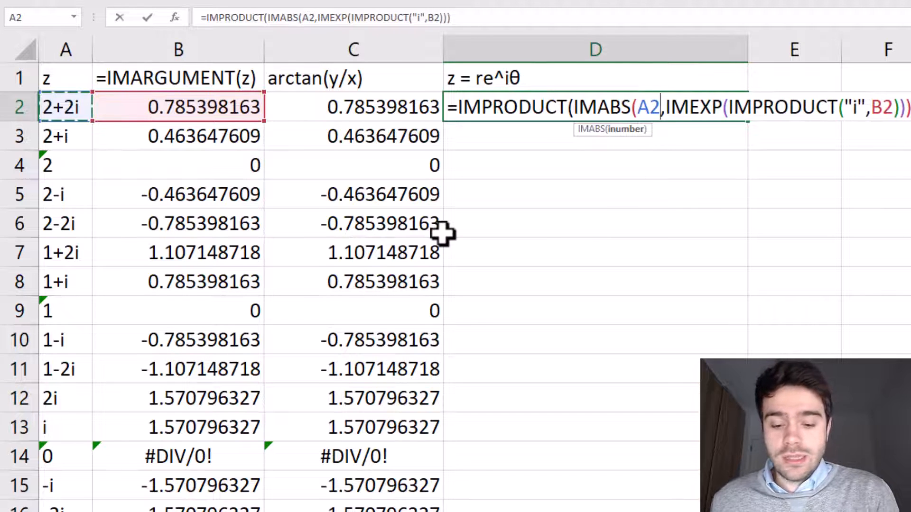
type(")")
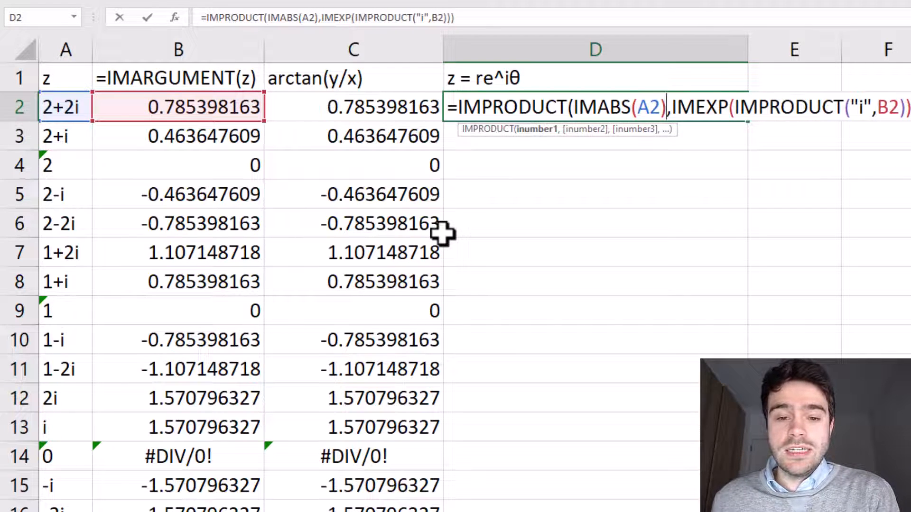
key("Return")
Fill the re^iθ formula from D2 down column D for all listed z values
left_click(710, 112)
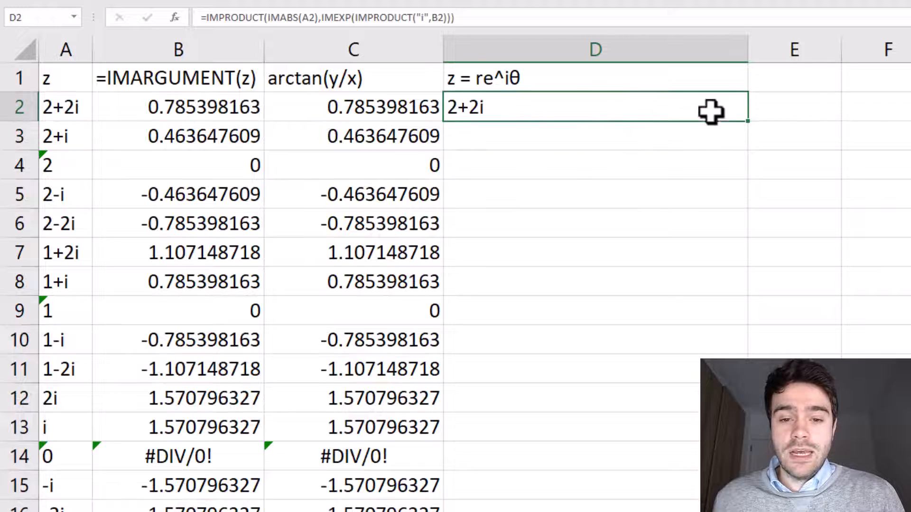
double_click(748, 121)
left_click(702, 193)
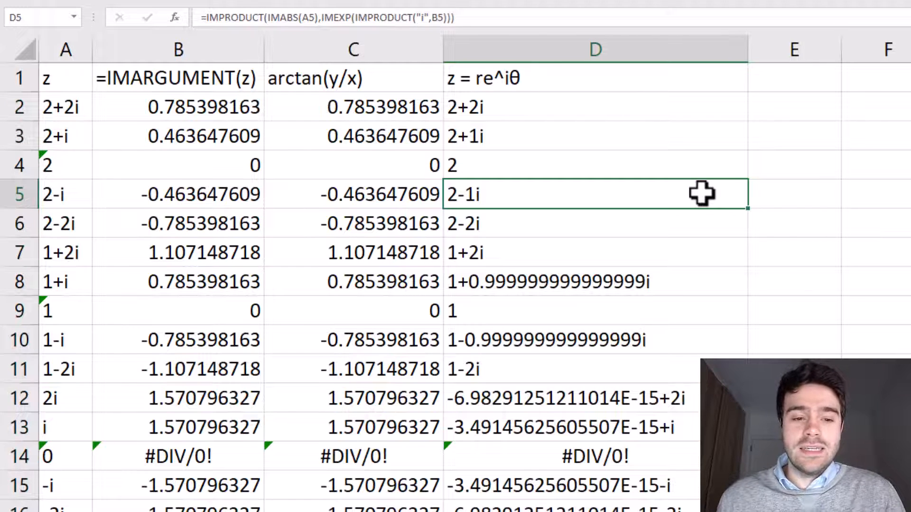
Compare the rebuilt complex numbers in column D with the original z values and check the argument formula in B2
left_click(82, 199)
left_click(466, 247)
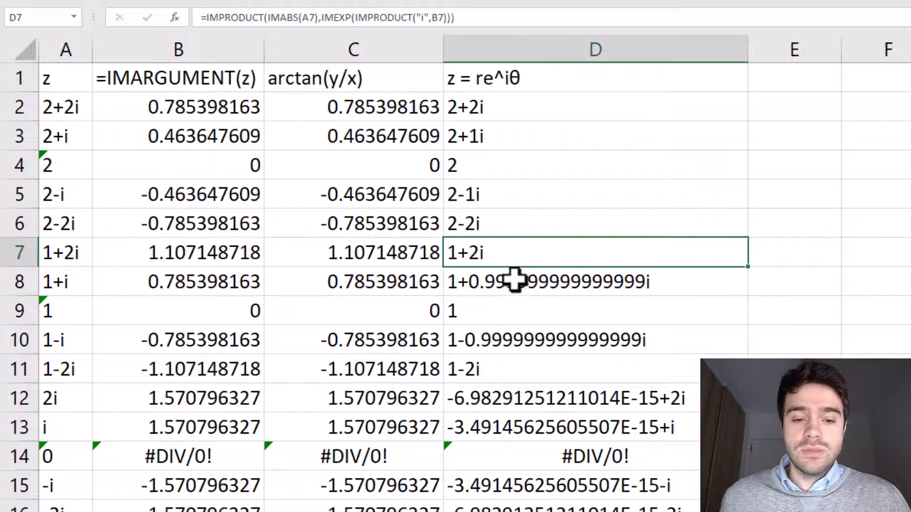
left_click(514, 280)
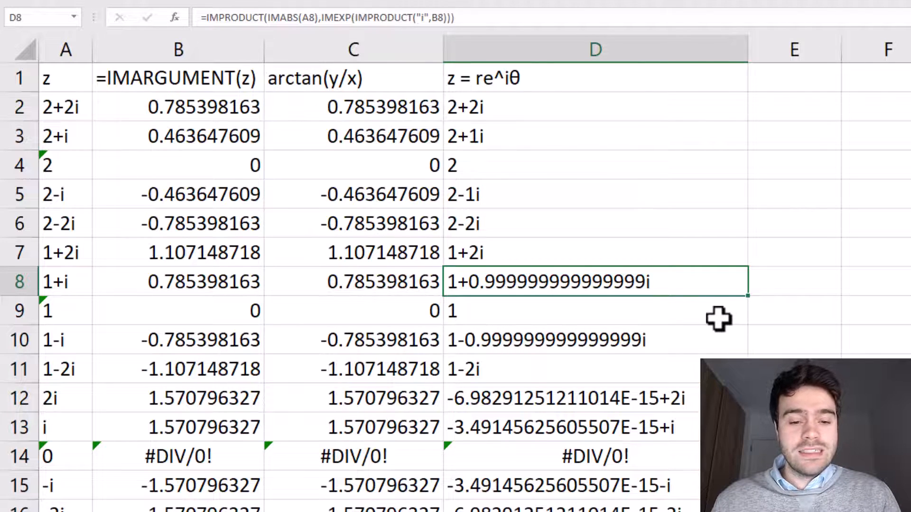
left_click(178, 108)
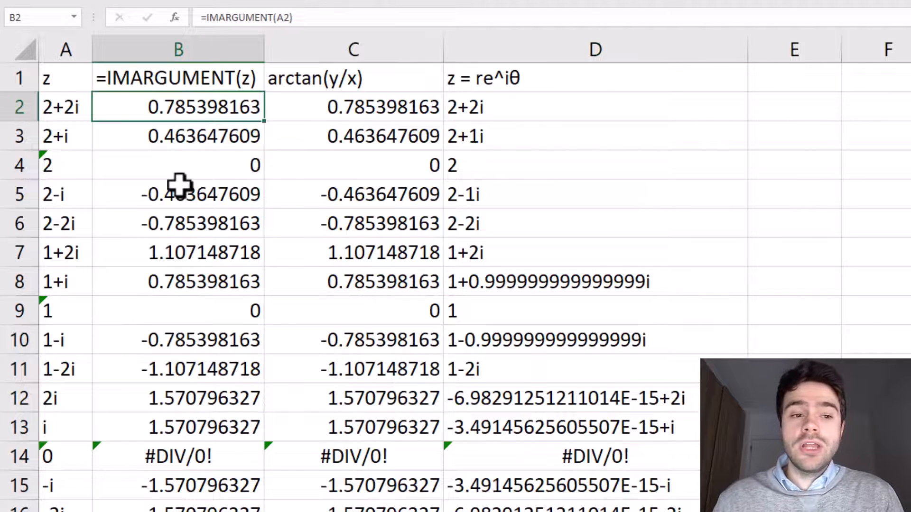